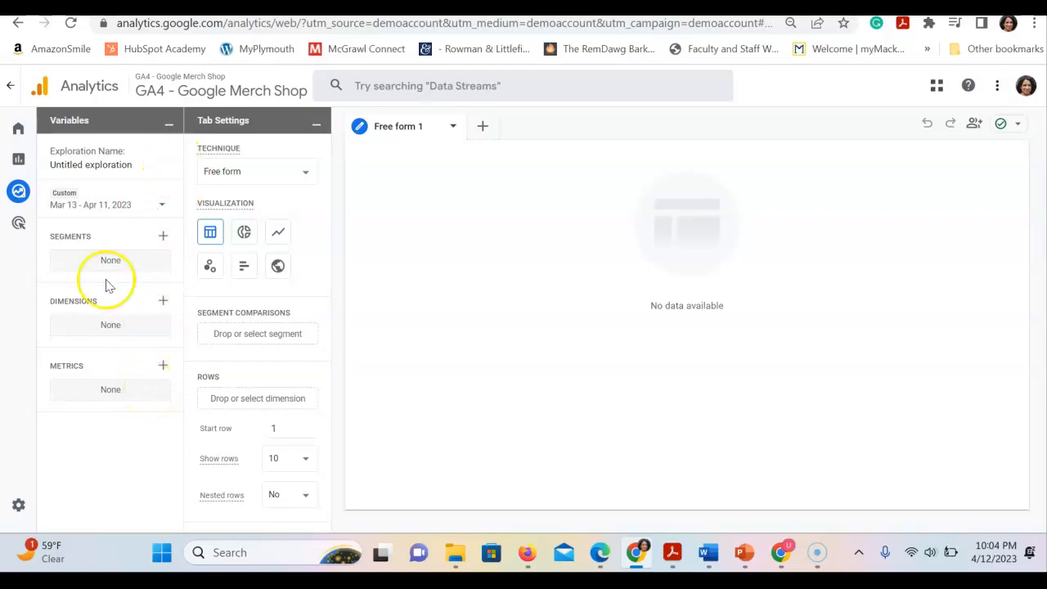
- Search the metrics for "engagement rate" and import the Engagement rate metric into the exploration's variables
{"action": "left_click", "coordinate": [163, 367]}
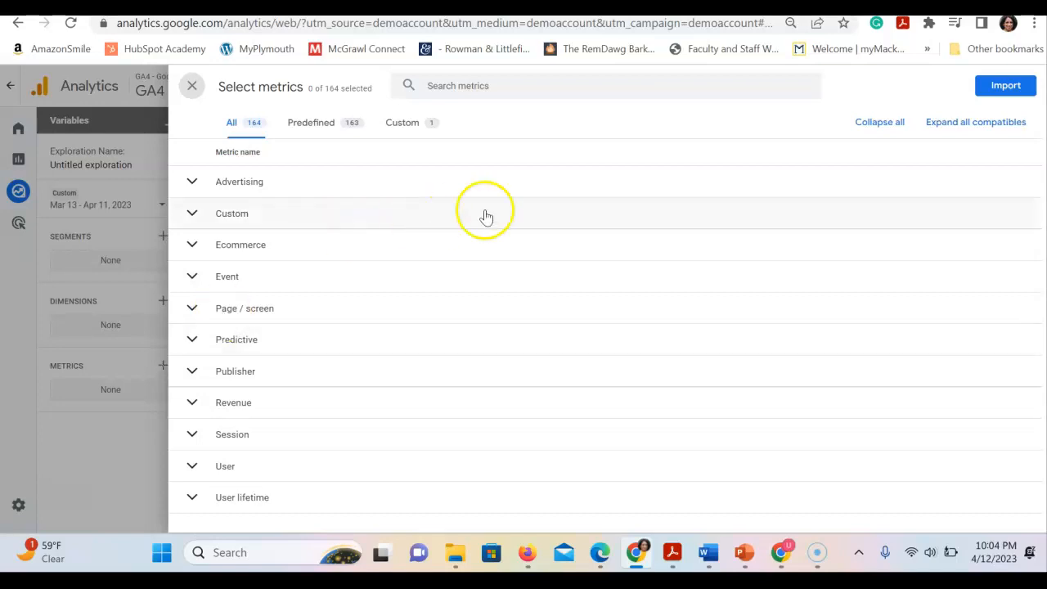
{"action": "left_click", "coordinate": [484, 87]}
{"action": "type", "text": "engagement"}
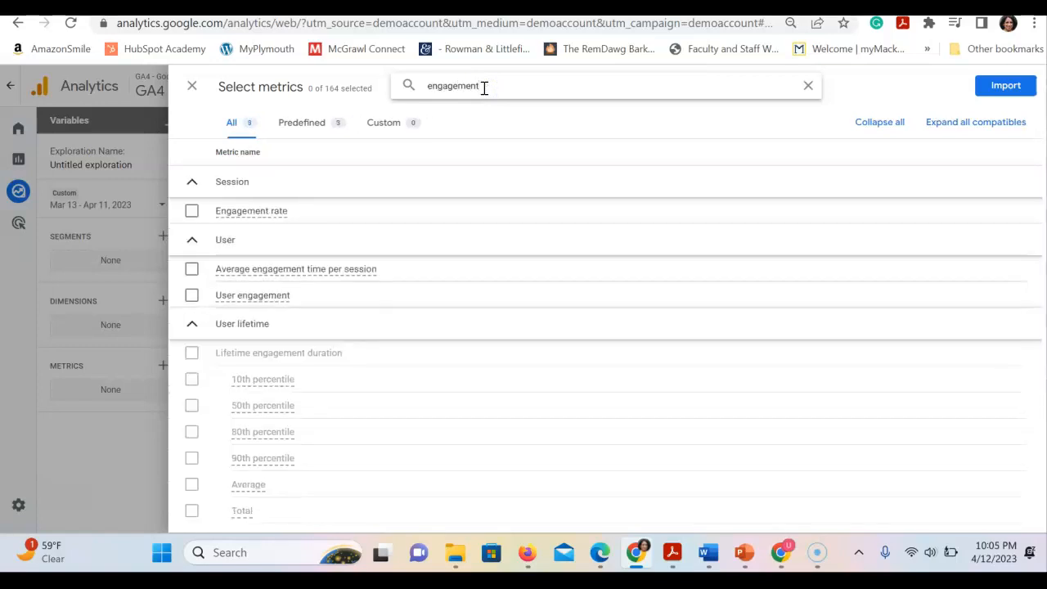
{"action": "type", "text": " rate"}
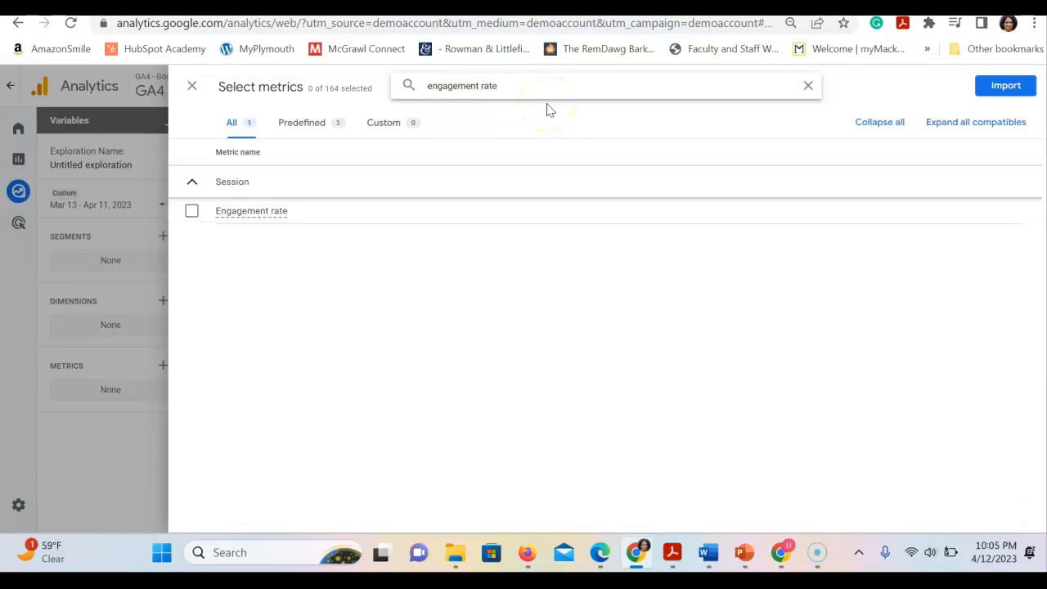
{"action": "left_click", "coordinate": [189, 215]}
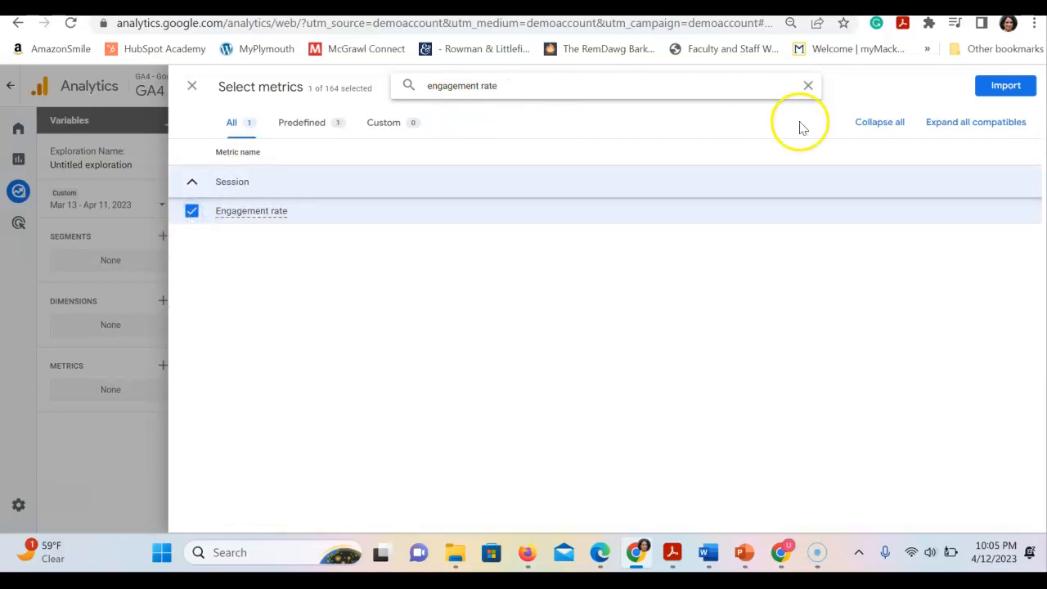
{"action": "left_click", "coordinate": [1008, 87]}
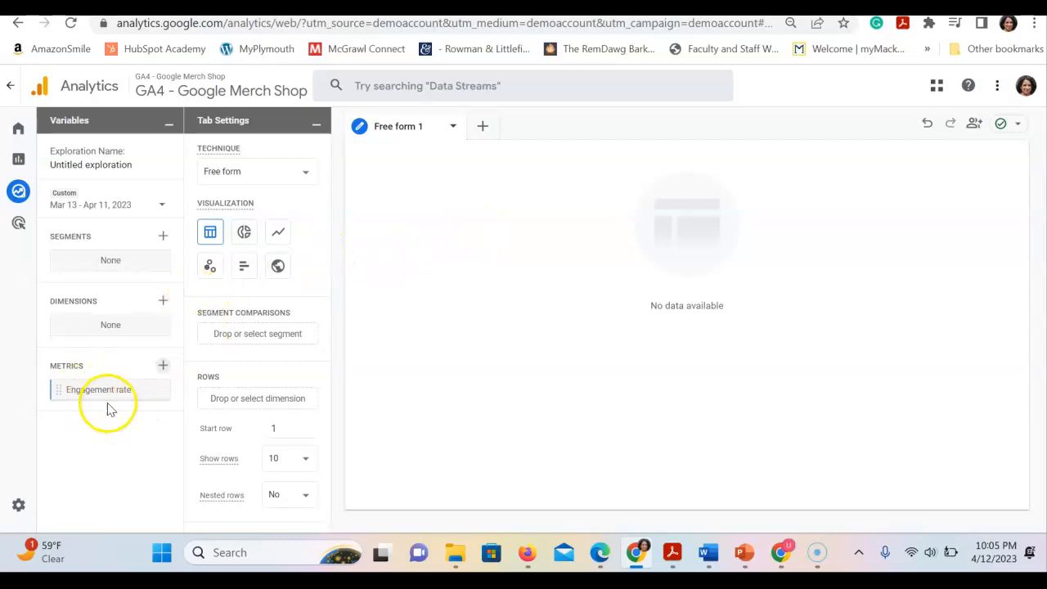
- Add the Engagement rate metric to the values of the free-form table
{"action": "left_click_drag", "start_coordinate": [330, 347], "coordinate": [322, 493]}
{"action": "left_click_drag", "start_coordinate": [97, 398], "coordinate": [242, 423]}
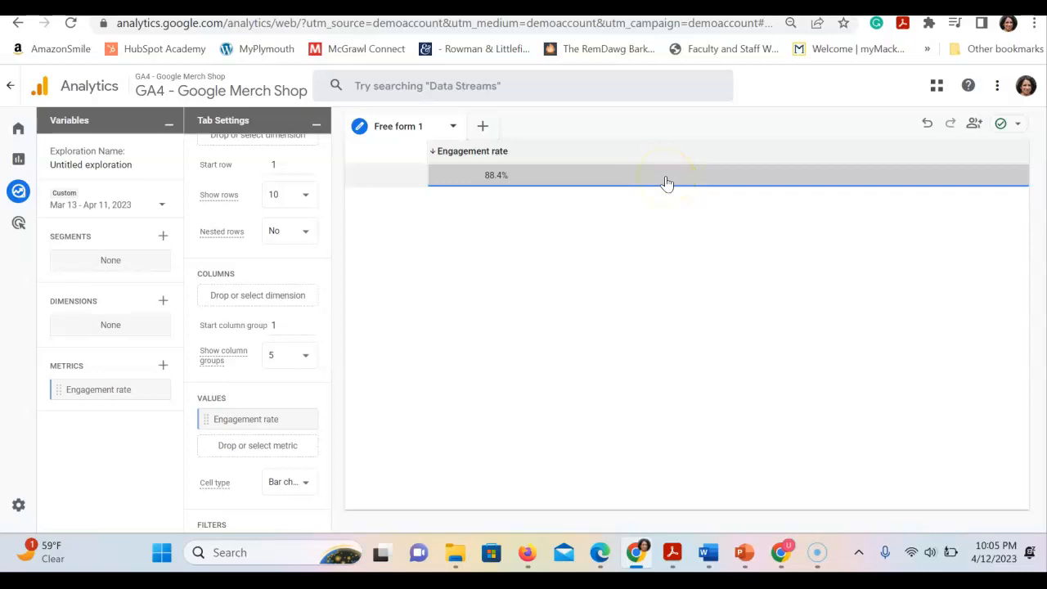
{"action": "mouse_move", "coordinate": [707, 553]}
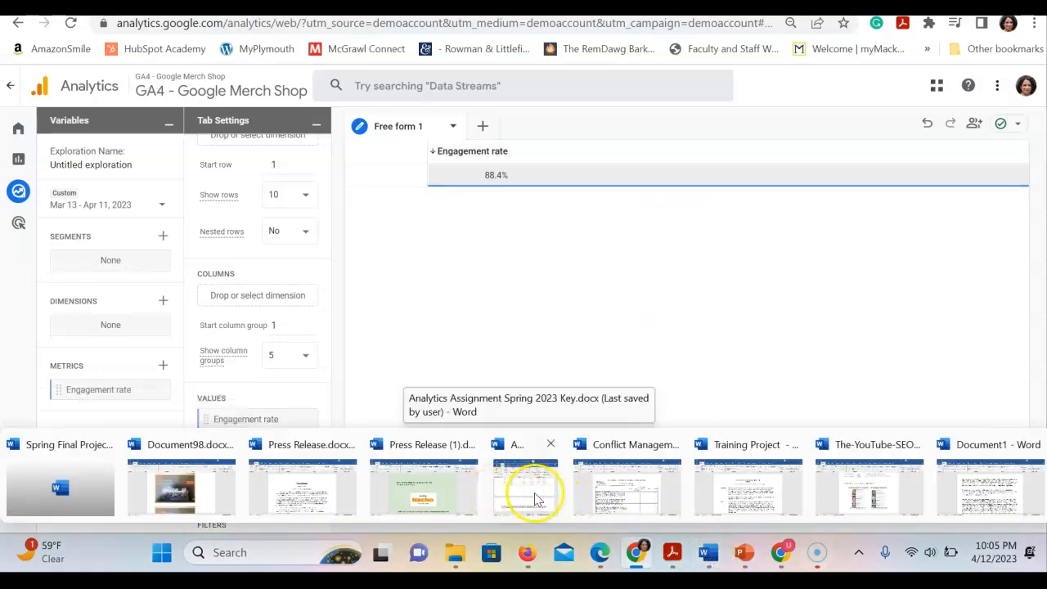
{"action": "mouse_move", "coordinate": [535, 497]}
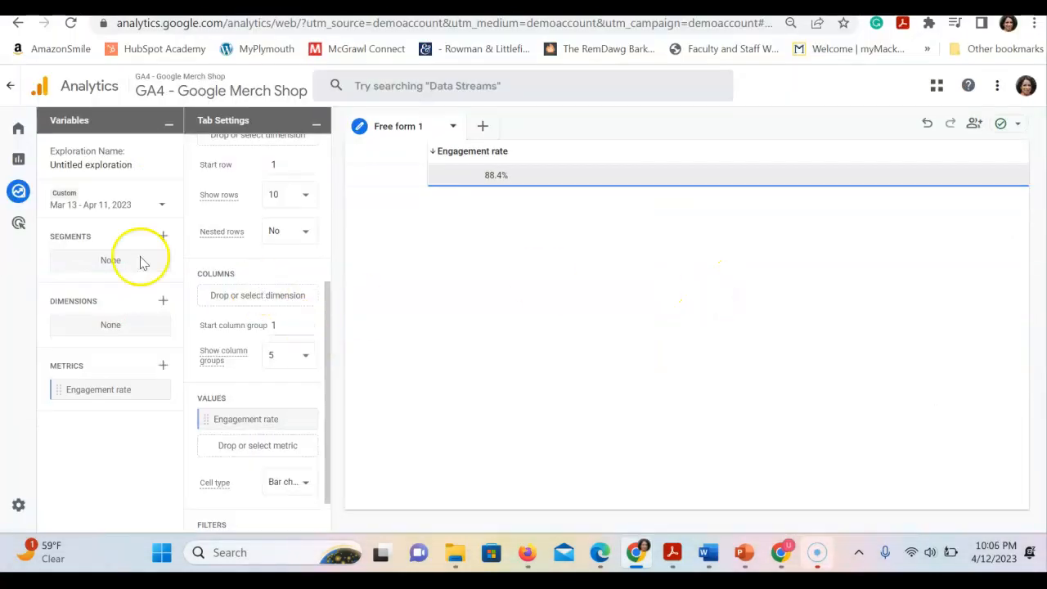
- Set the start of the exploration's custom date range to Dec 1, 2022
{"action": "left_click", "coordinate": [162, 205]}
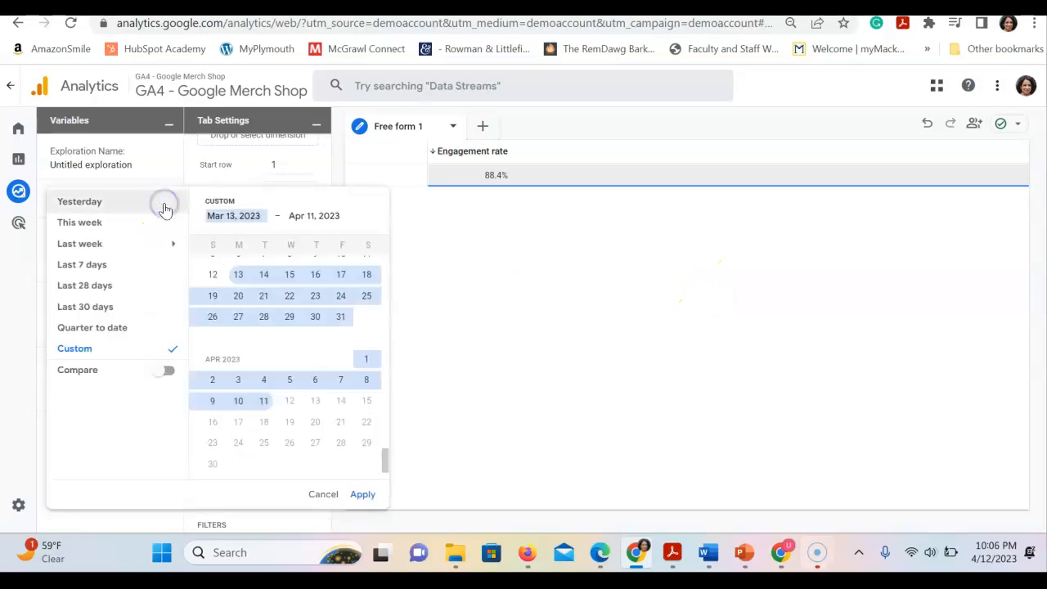
{"action": "left_click", "coordinate": [219, 214]}
{"action": "key", "text": "BackSpace"}
{"action": "key", "text": "BackSpace"}
{"action": "type", "text": "Dec"}
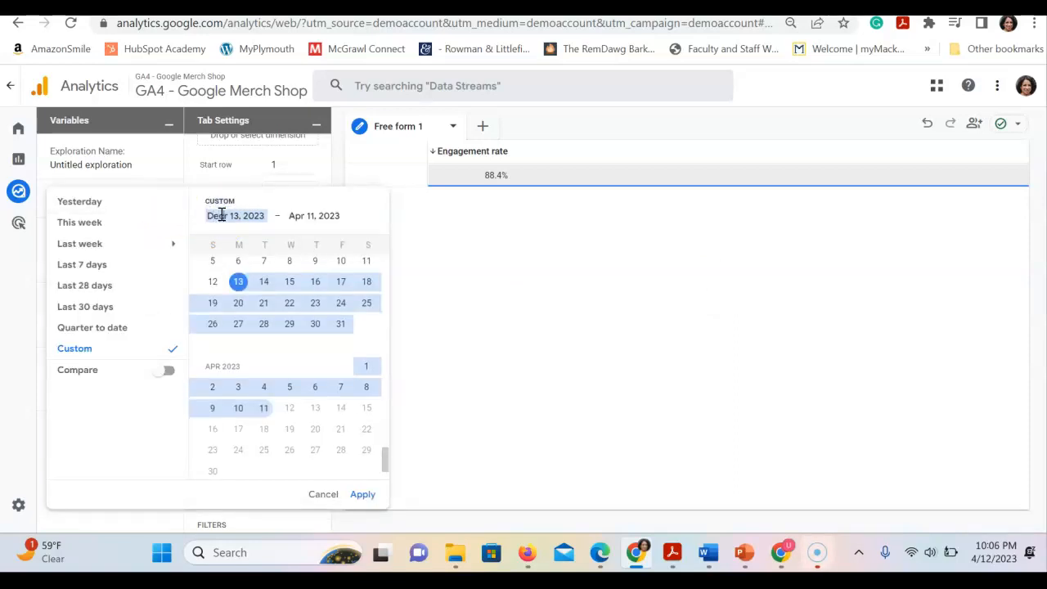
{"action": "key", "text": "Delete"}
{"action": "key", "text": "BackSpace"}
{"action": "left_click", "coordinate": [258, 219]}
{"action": "type", "text": "2"}
- Set the end of the custom date range to Dec 31, 2022 and apply the range
{"action": "left_click", "coordinate": [299, 215]}
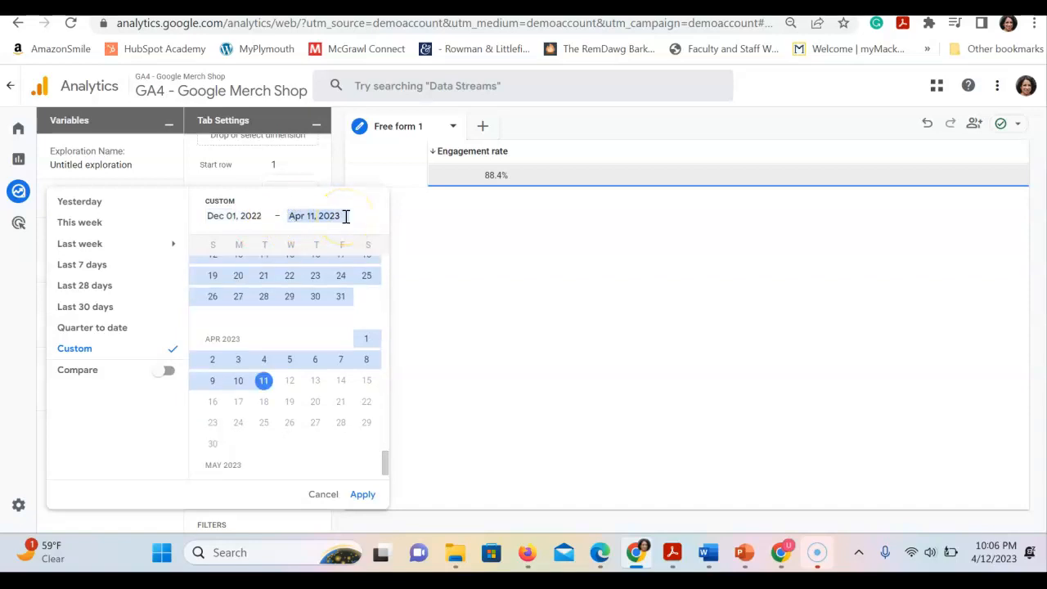
{"action": "type", "text": "Dec"}
{"action": "left_click", "coordinate": [354, 493]}
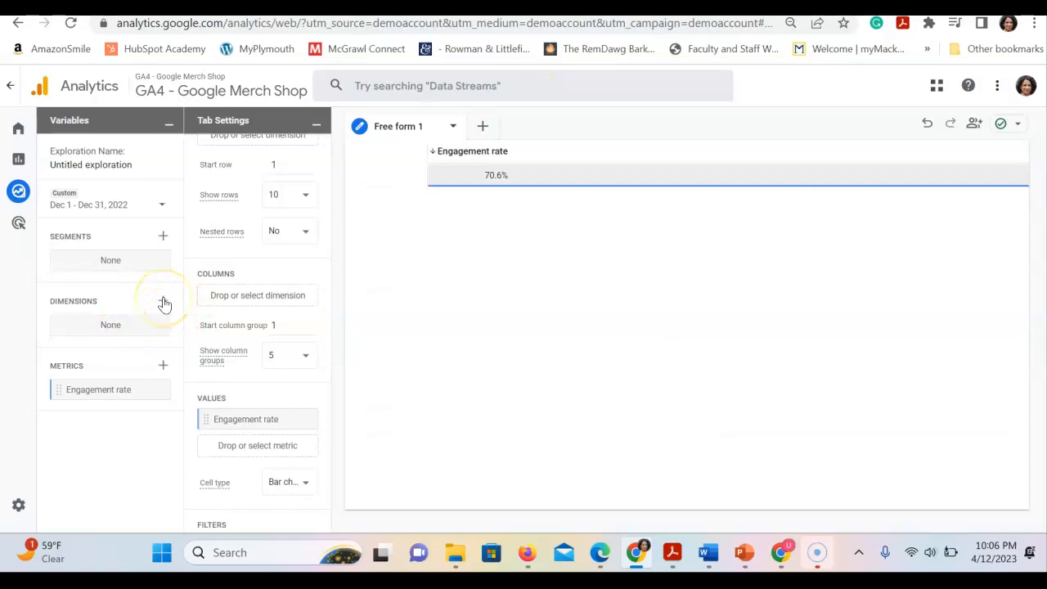
- Import the New / established dimension from the User category into the exploration's variables
{"action": "left_click", "coordinate": [163, 300]}
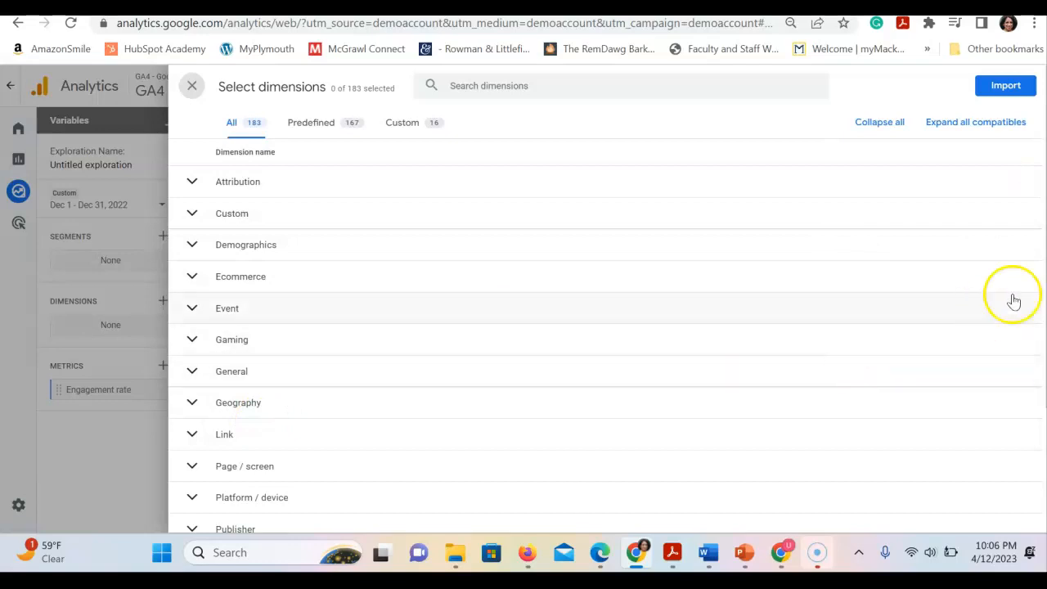
{"action": "scroll", "coordinate": [1002, 344], "scroll_direction": "down", "scroll_amount": 2}
{"action": "scroll", "coordinate": [1002, 342], "scroll_direction": "down", "scroll_amount": 1}
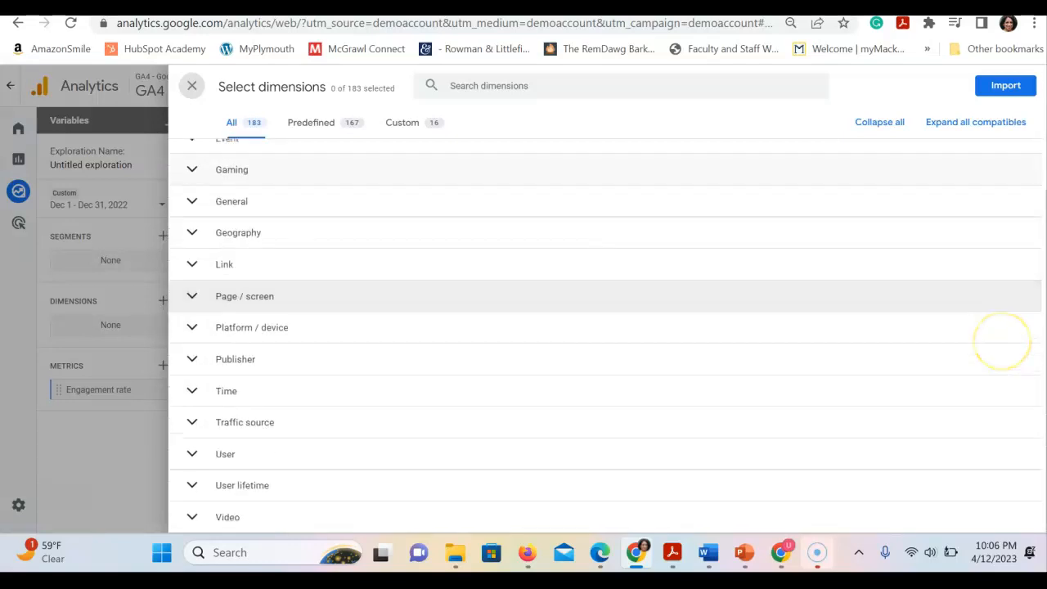
{"action": "left_click", "coordinate": [192, 454]}
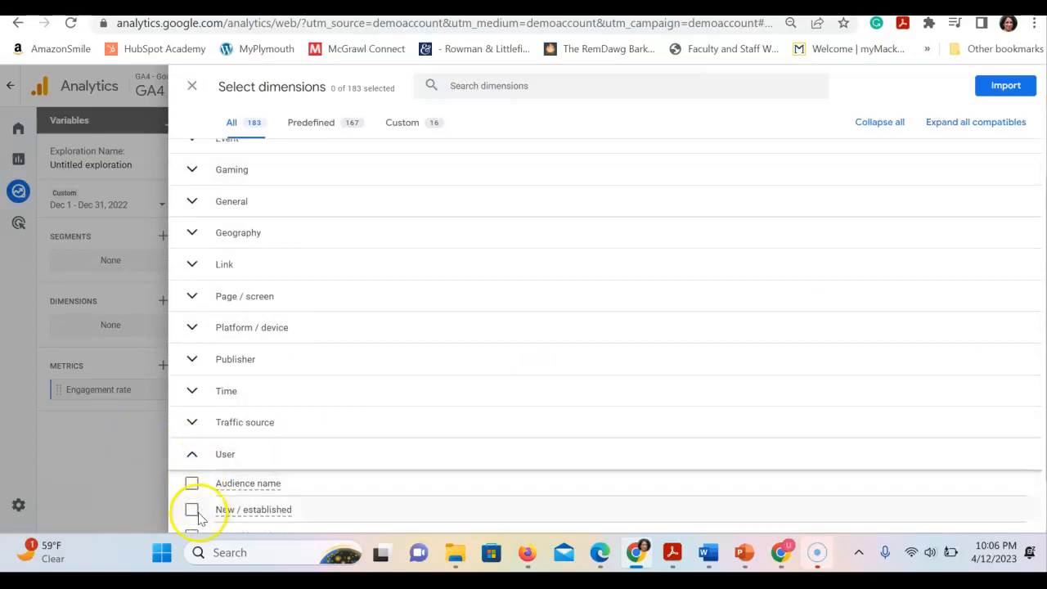
{"action": "left_click", "coordinate": [193, 511]}
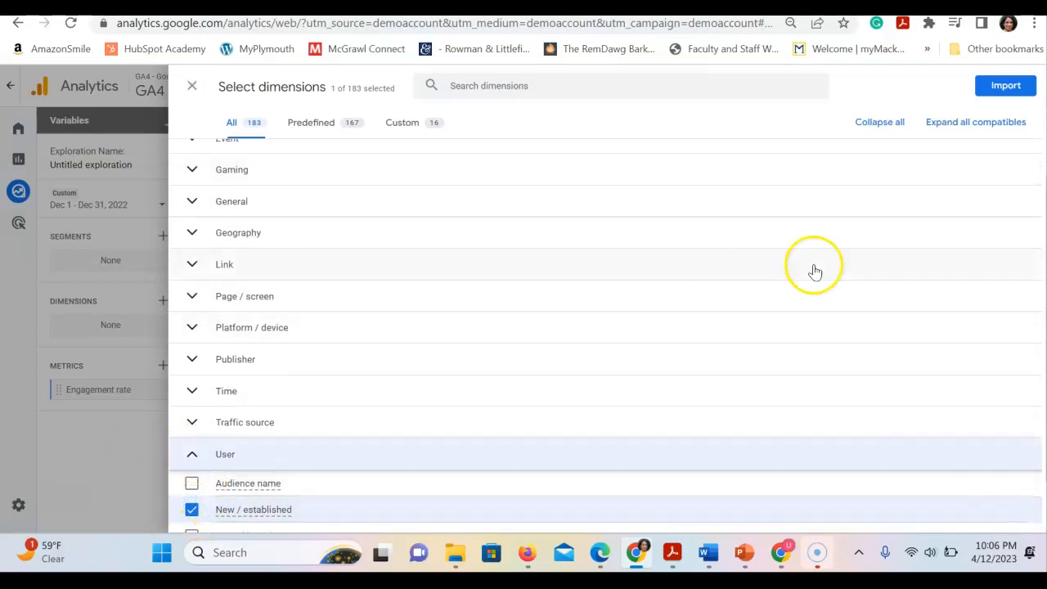
{"action": "left_click", "coordinate": [1008, 84]}
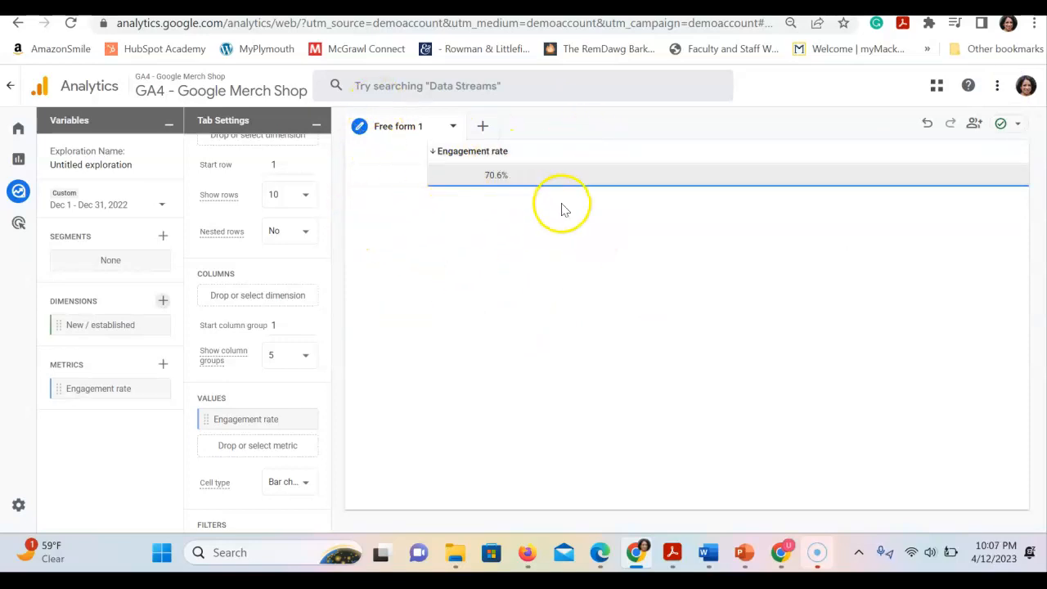
- Break the table down by New / established by adding that dimension to the rows
{"action": "left_click", "coordinate": [328, 313]}
{"action": "left_click_drag", "start_coordinate": [329, 314], "coordinate": [329, 256]}
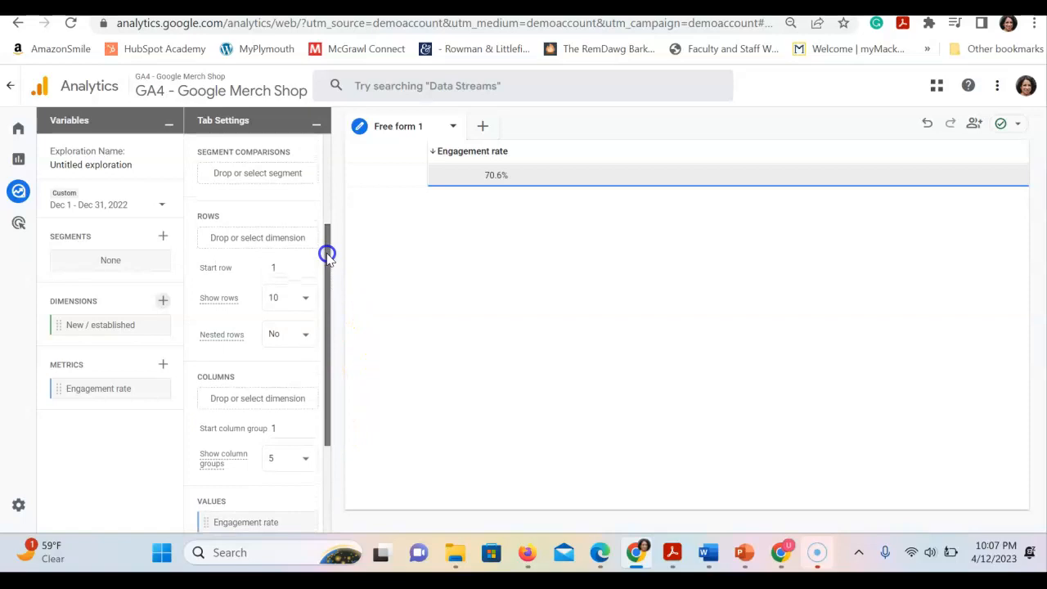
{"action": "left_click", "coordinate": [97, 325]}
{"action": "left_click_drag", "start_coordinate": [97, 324], "coordinate": [257, 236]}
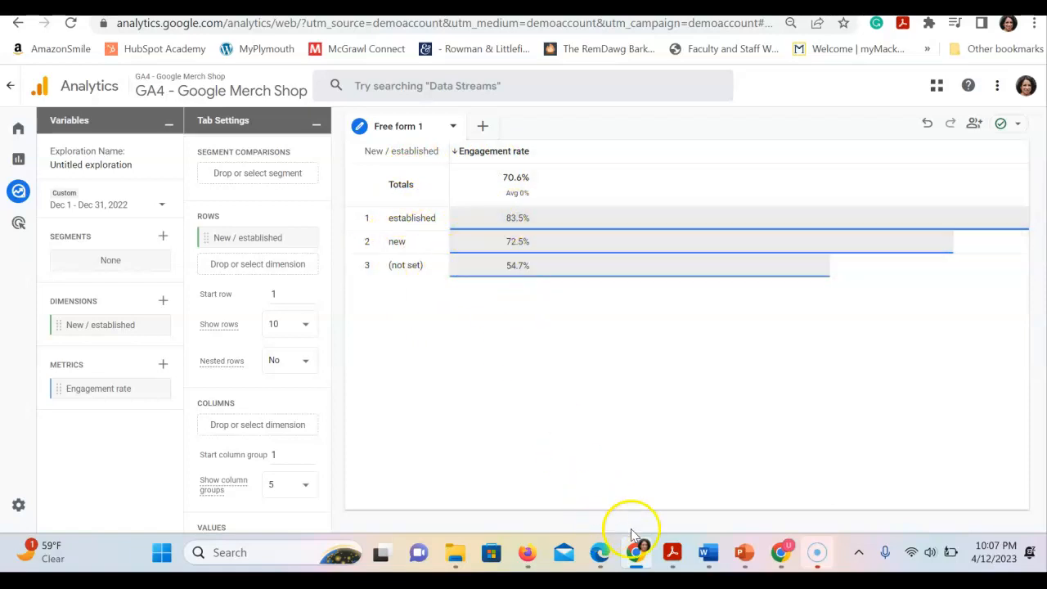
{"action": "mouse_move", "coordinate": [711, 554]}
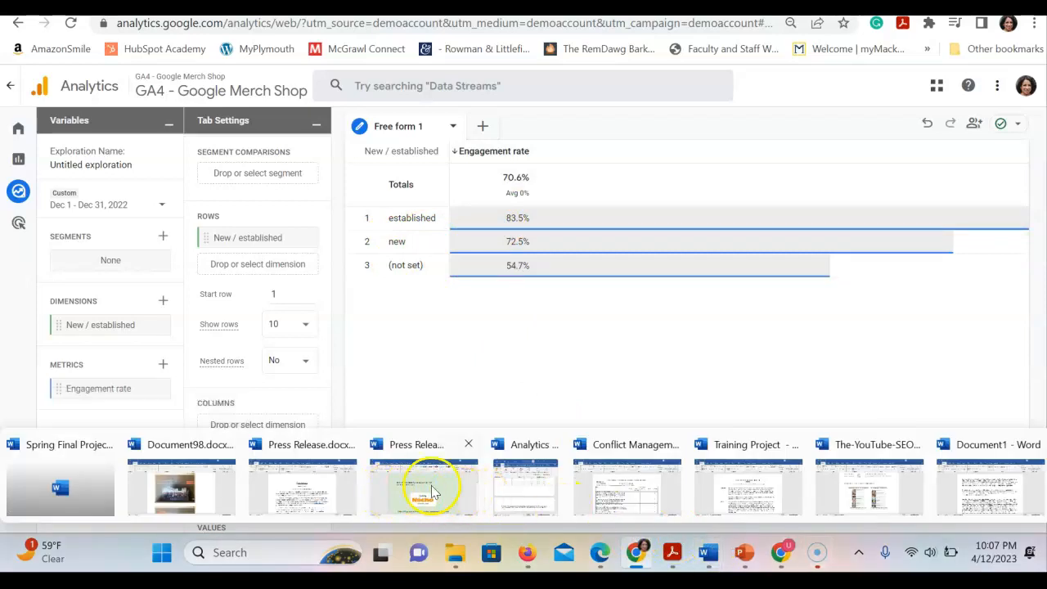
{"action": "mouse_move", "coordinate": [515, 491]}
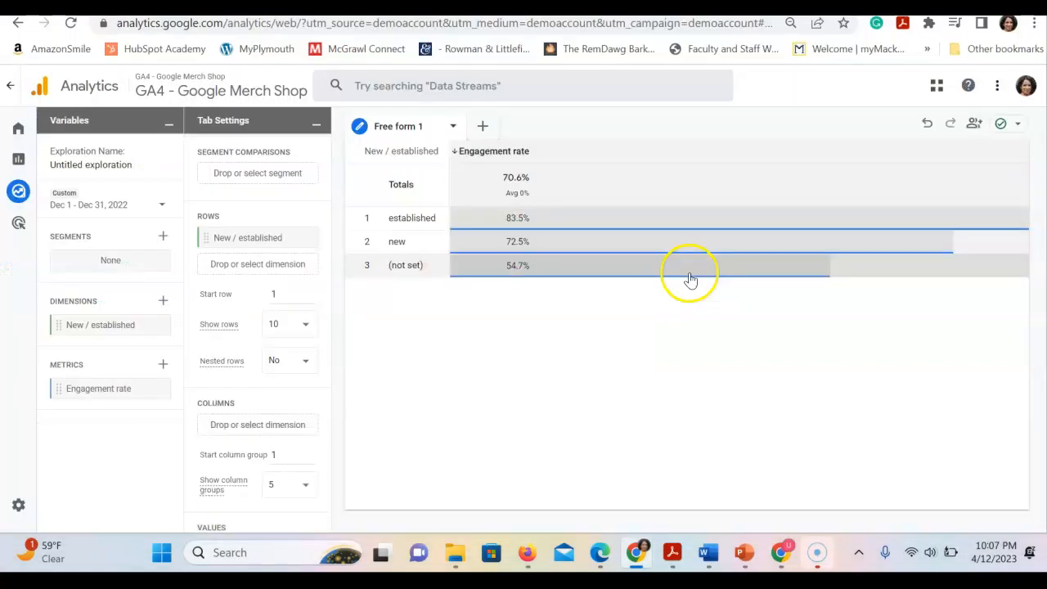
- Replace Engagement rate with Average session duration from the Session category in the exploration's imported metrics
{"action": "left_click", "coordinate": [162, 366]}
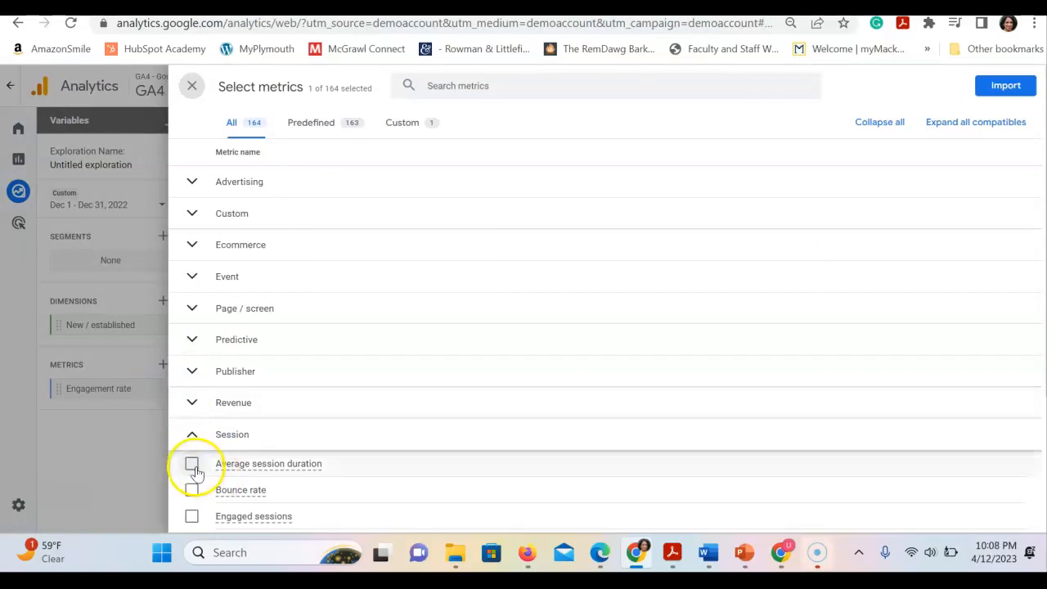
{"action": "scroll", "coordinate": [561, 327], "scroll_direction": "down", "scroll_amount": 3}
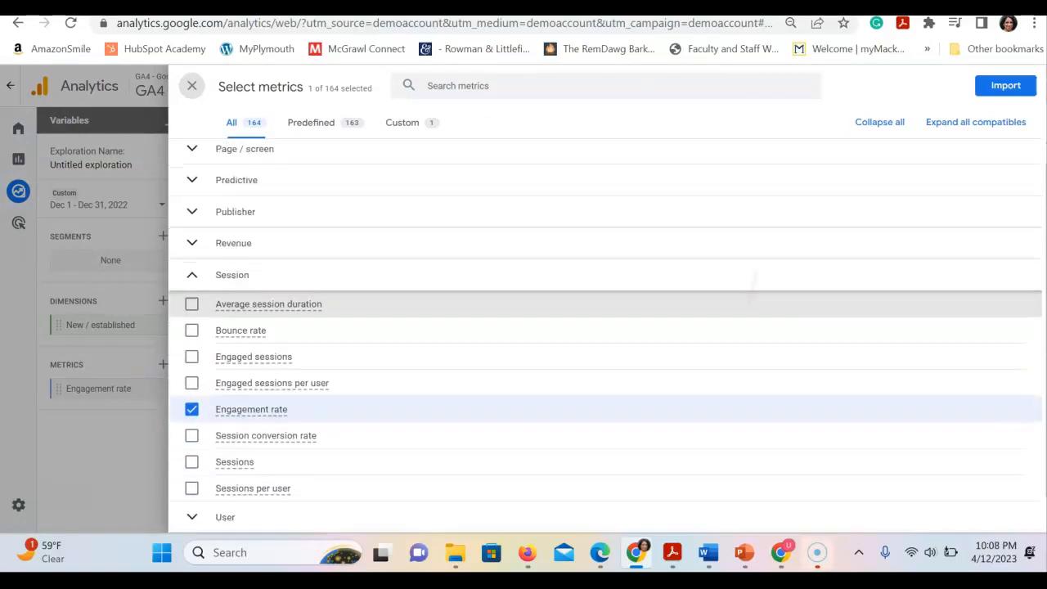
{"action": "left_click", "coordinate": [191, 379]}
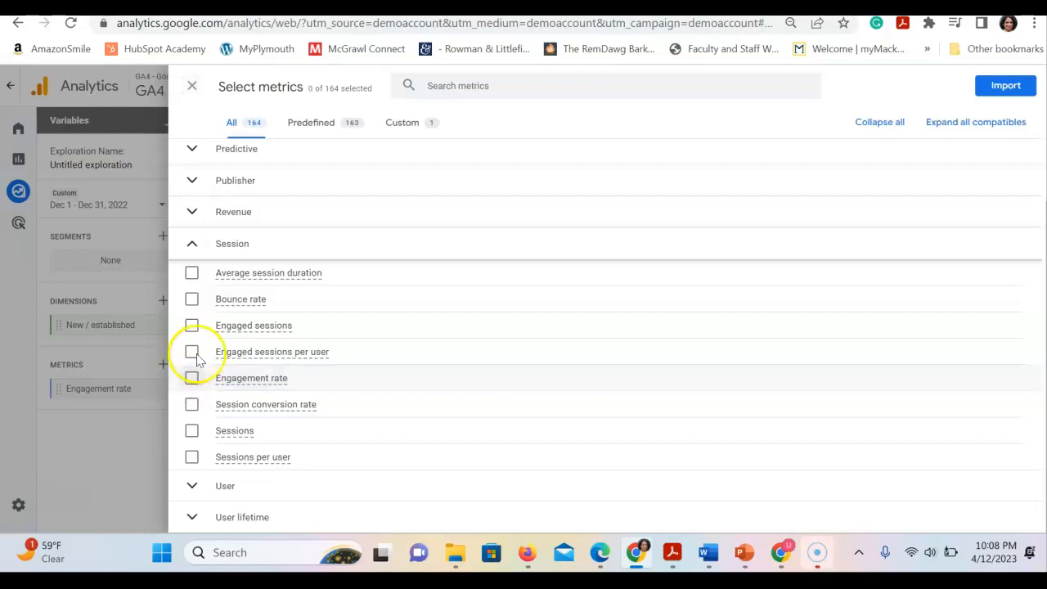
{"action": "left_click", "coordinate": [193, 275]}
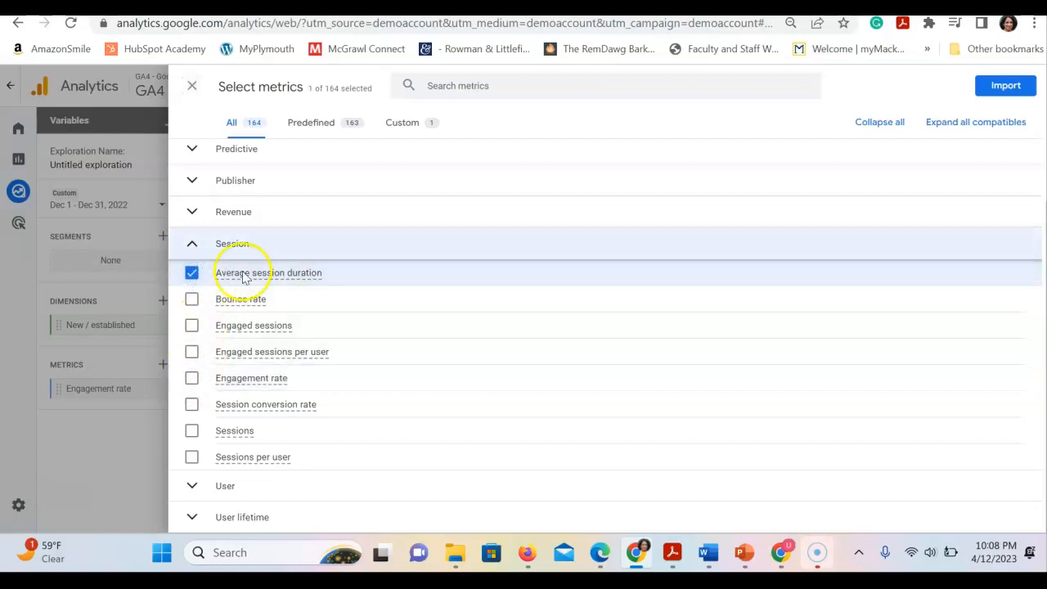
{"action": "left_click", "coordinate": [1006, 85]}
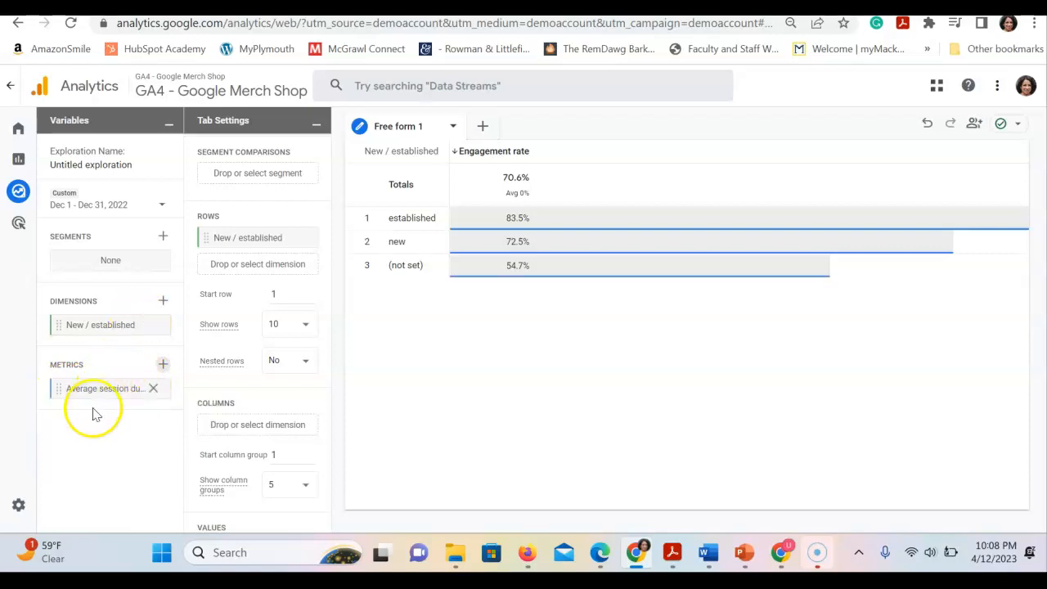
- Add Average session duration to the table's values below Engagement rate
{"action": "mouse_move", "coordinate": [327, 278]}
{"action": "left_mouse_down"}
{"action": "mouse_move", "coordinate": [328, 360]}
{"action": "mouse_move", "coordinate": [331, 266]}
{"action": "mouse_move", "coordinate": [332, 294]}
{"action": "left_mouse_up"}
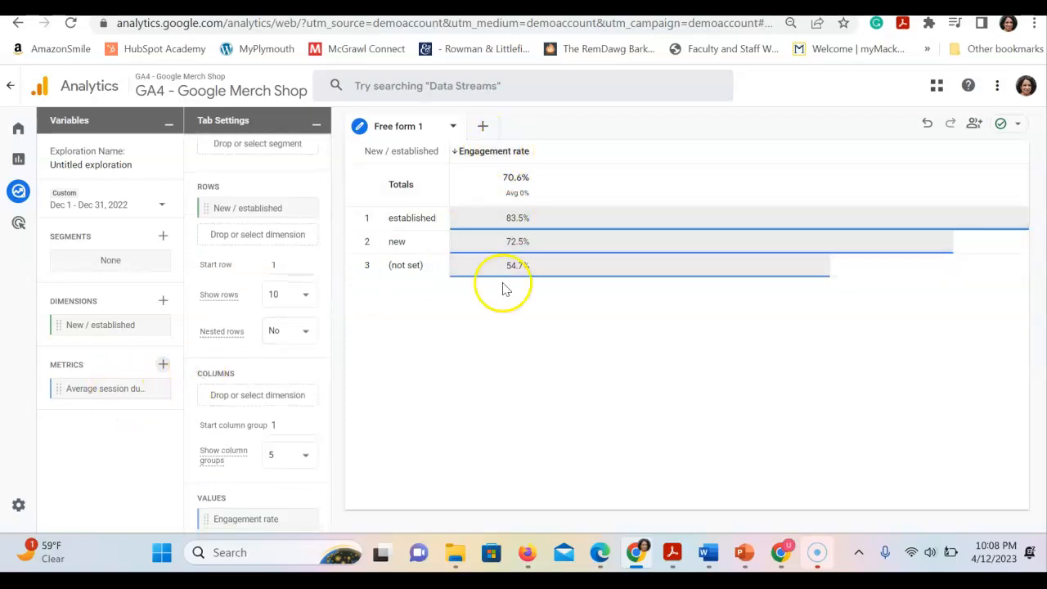
{"action": "left_click", "coordinate": [113, 395]}
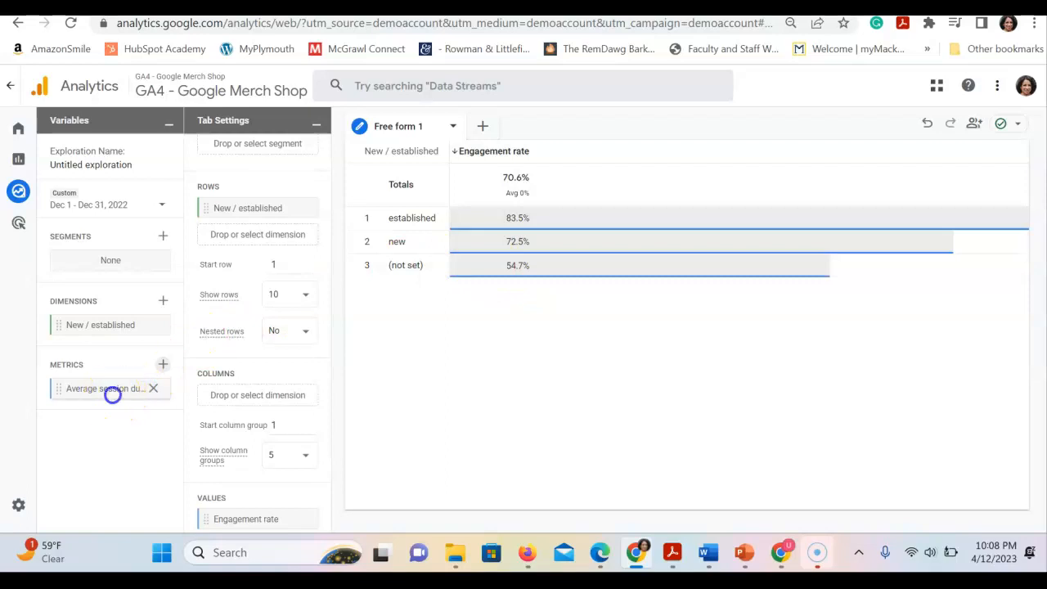
{"action": "left_click_drag", "start_coordinate": [113, 396], "coordinate": [266, 403]}
{"action": "left_click_drag", "start_coordinate": [327, 385], "coordinate": [325, 451]}
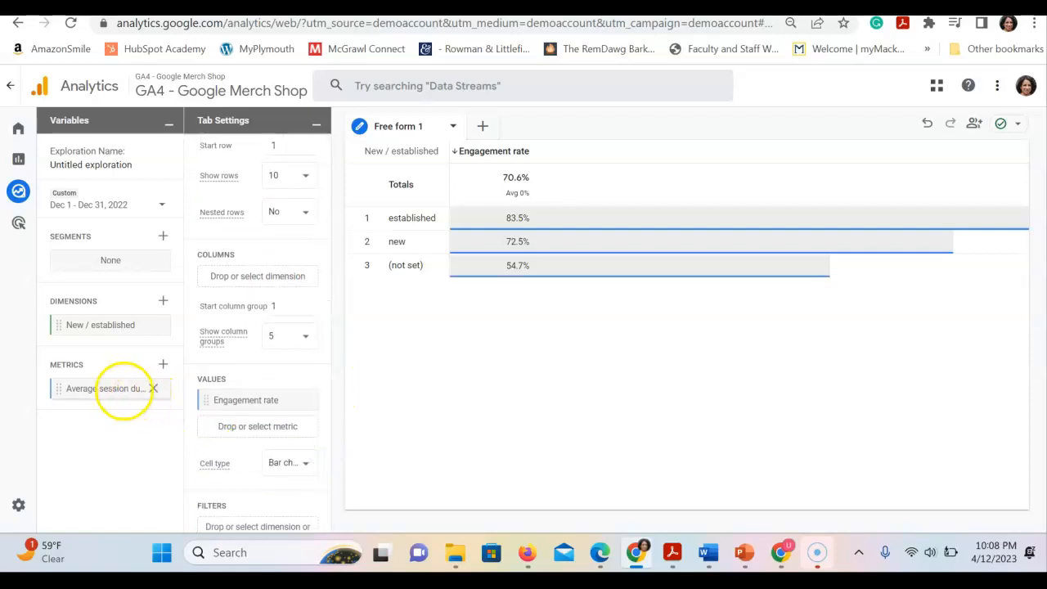
{"action": "left_click_drag", "start_coordinate": [124, 390], "coordinate": [273, 425]}
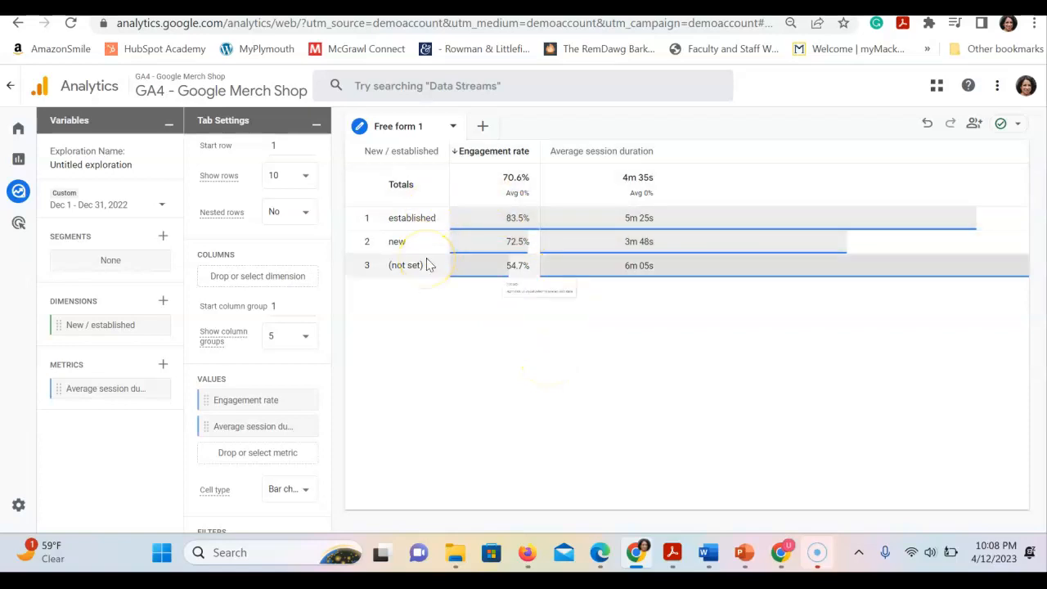
{"action": "left_click", "coordinate": [512, 237]}
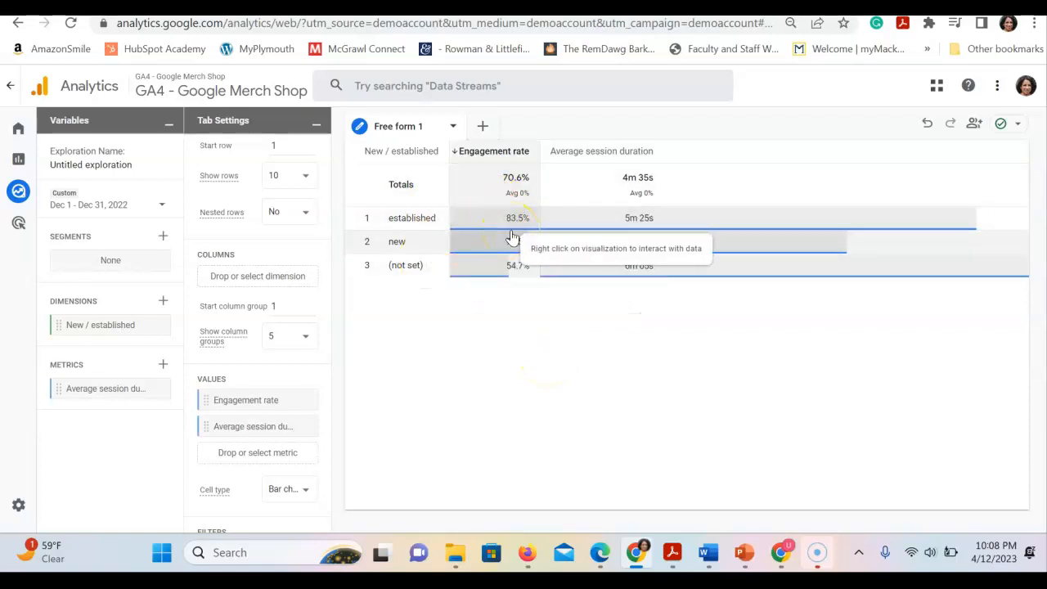
{"action": "left_click", "coordinate": [561, 214]}
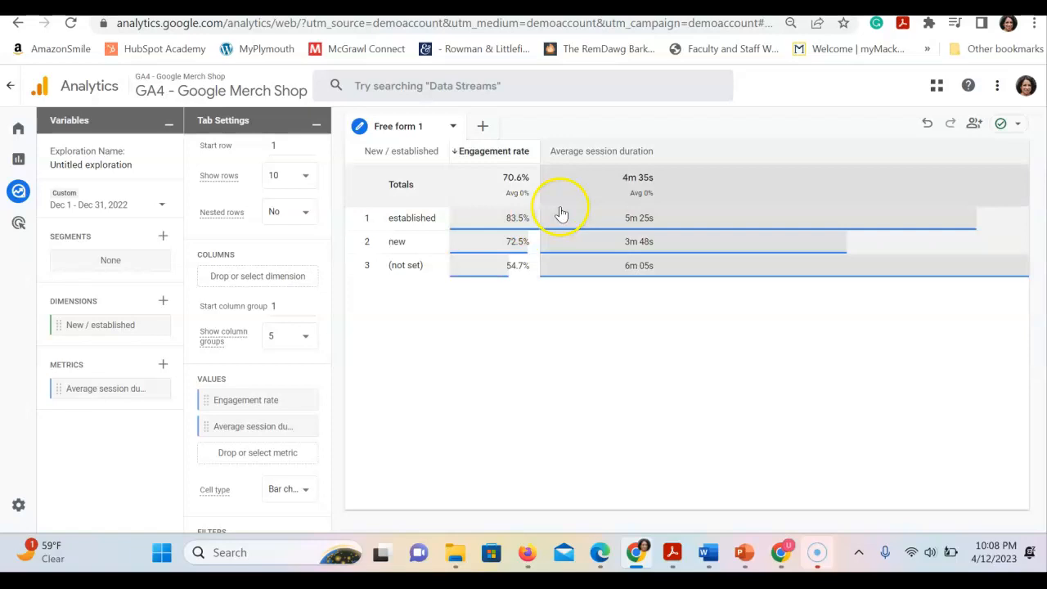